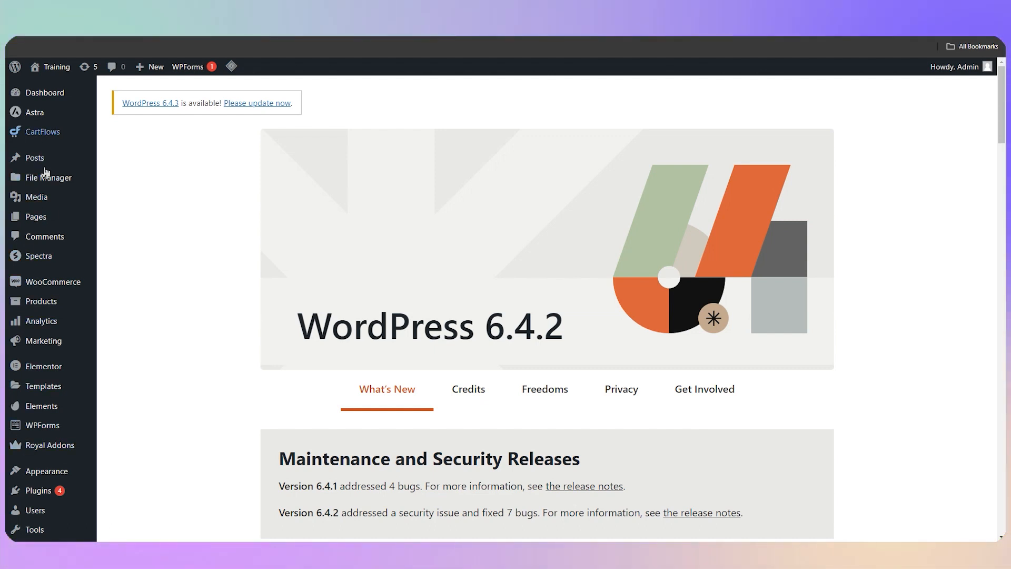
Create a new Elementor template of type Section named Demo1
mouse_move(63, 389)
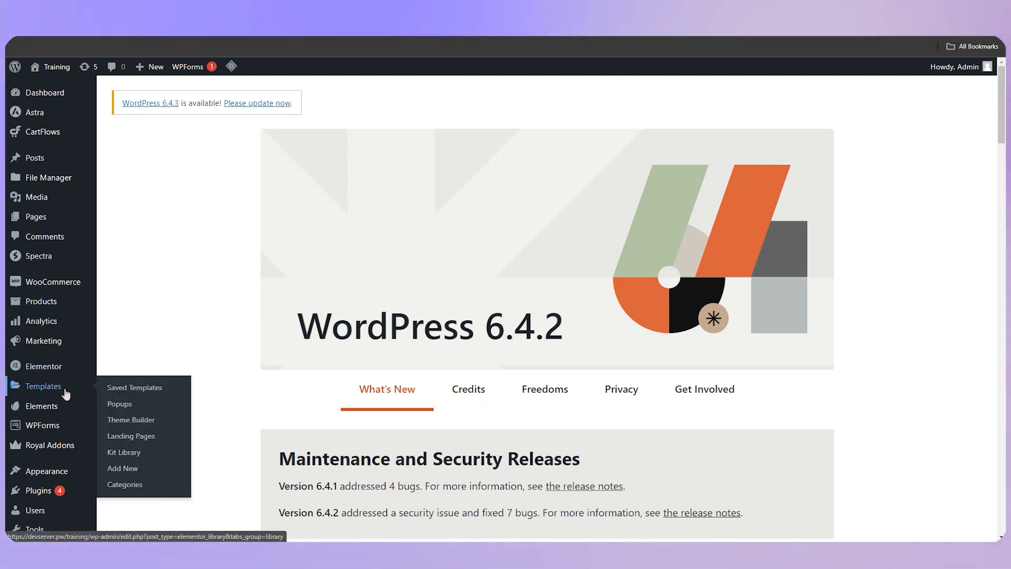
click(143, 469)
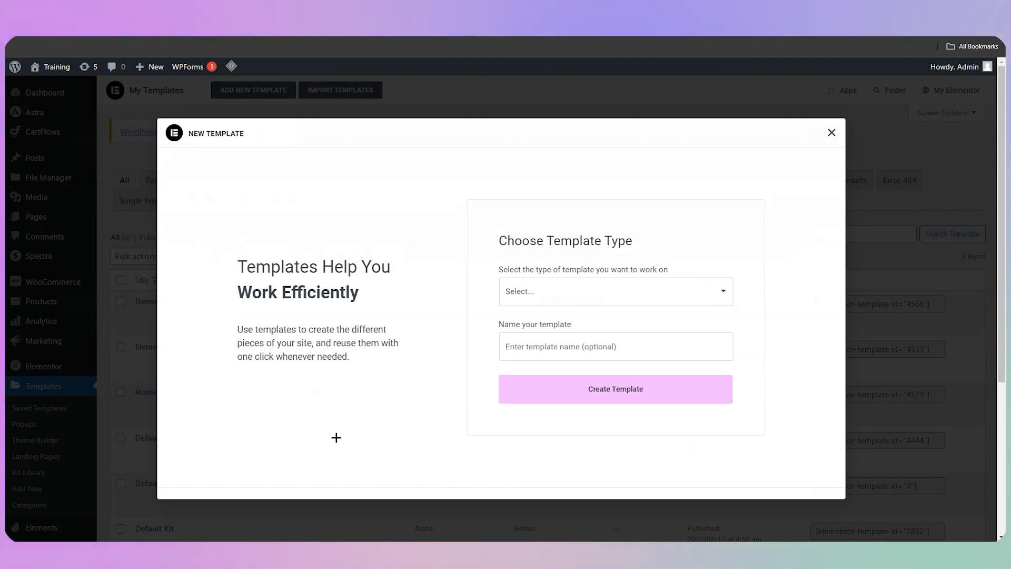
click(584, 298)
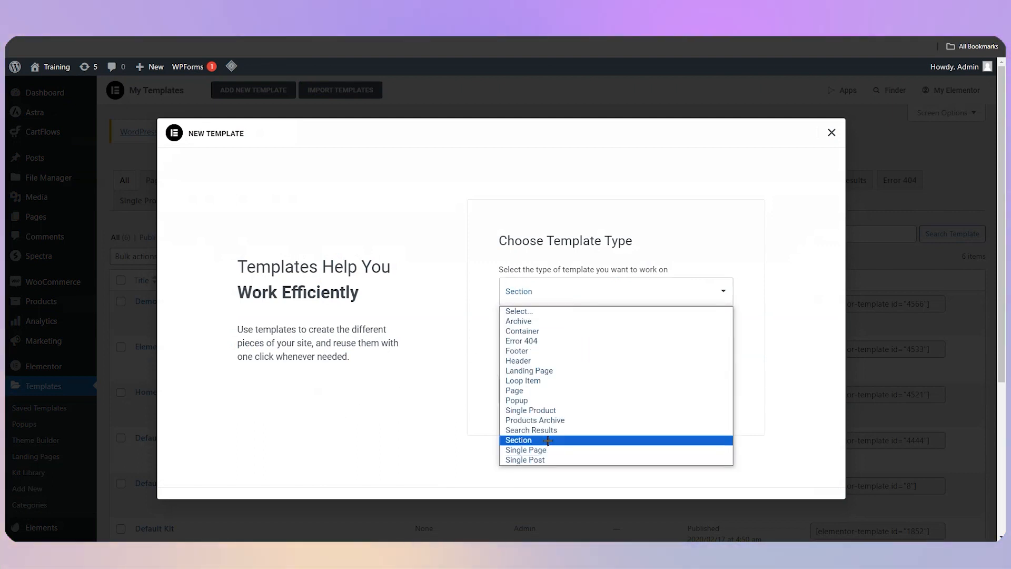
click(537, 439)
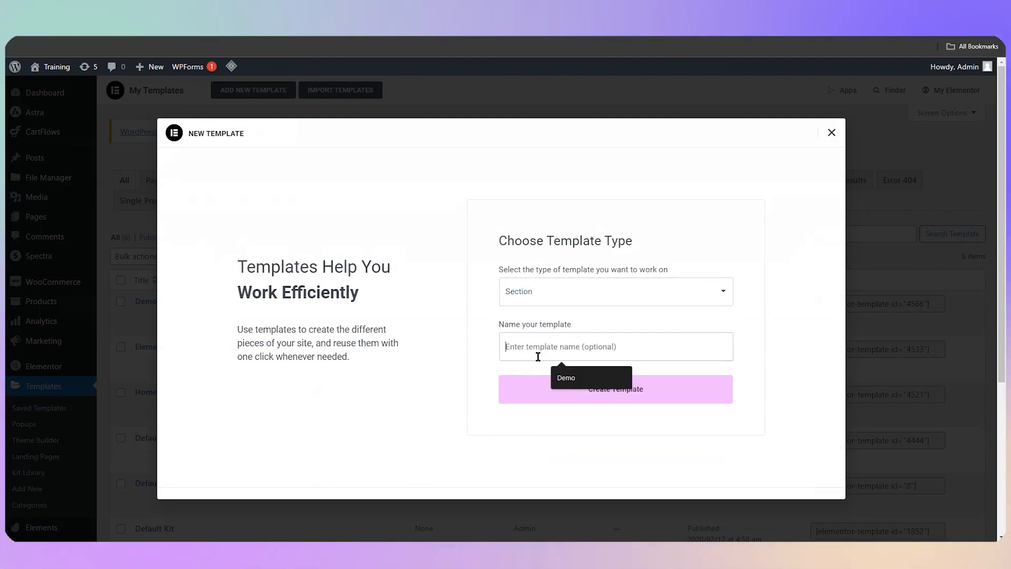
click(564, 376)
text(1)
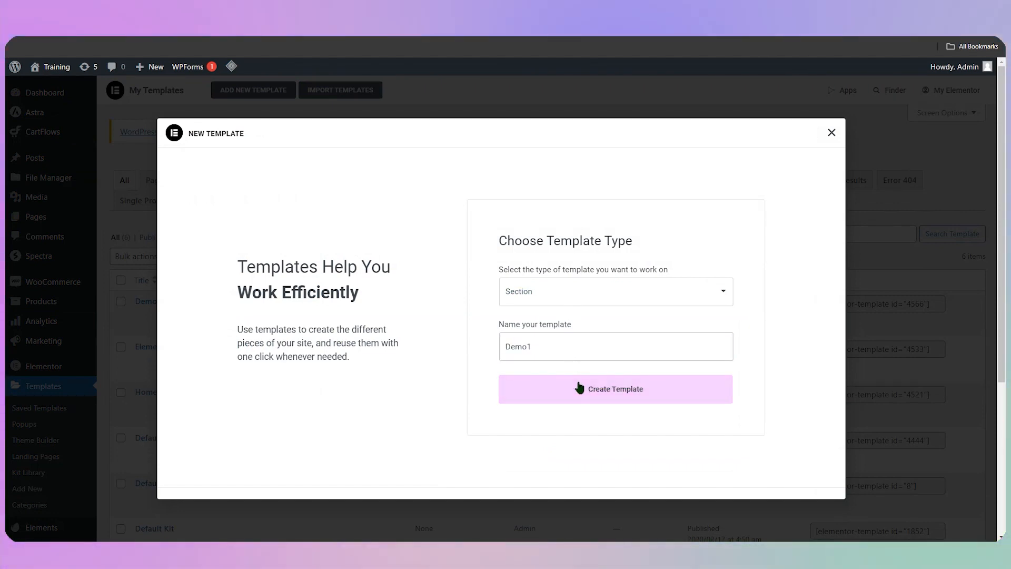
click(580, 388)
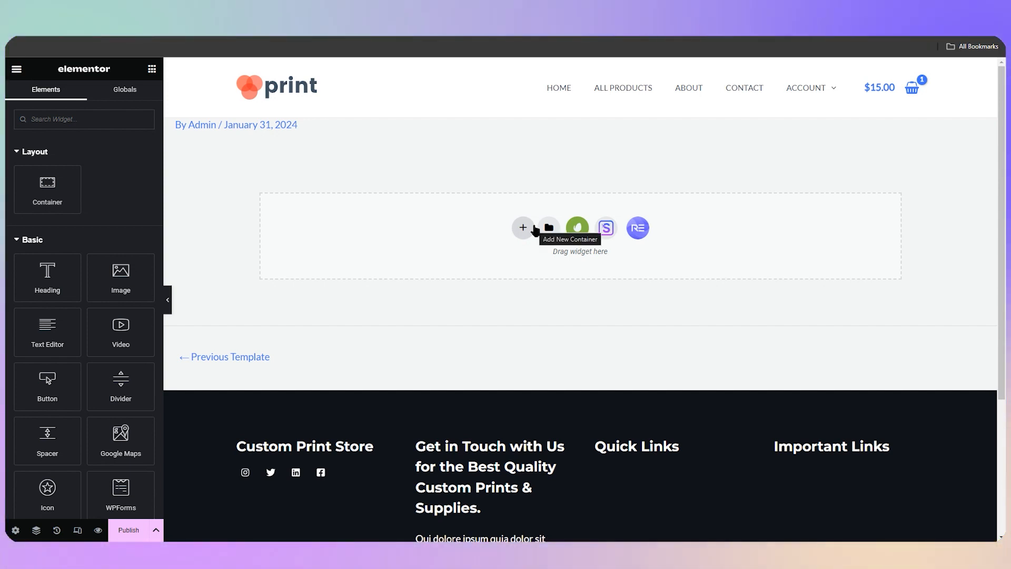
Add a single container with a downward column structure to the template and close the remaining structure chooser
click(524, 230)
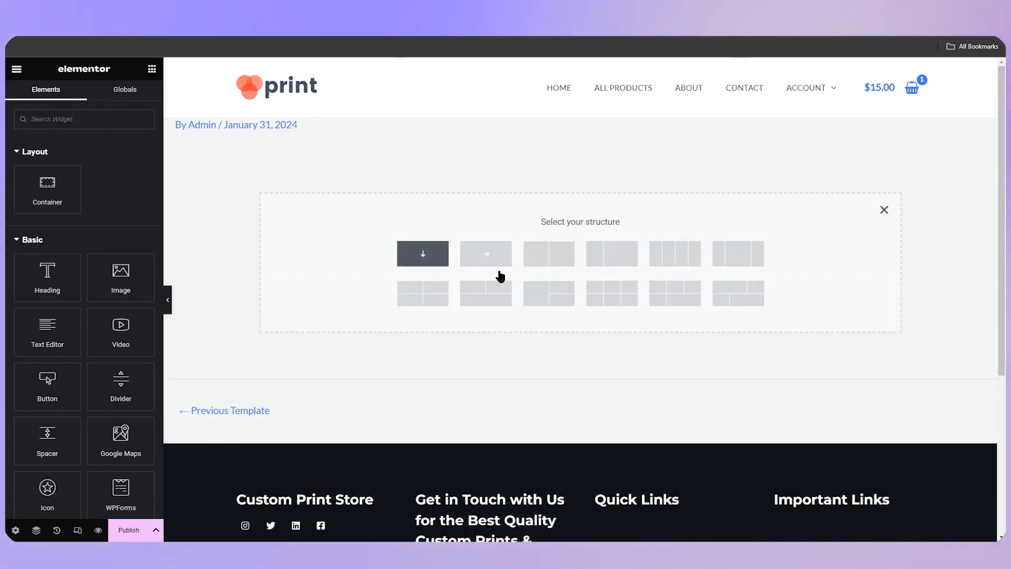
click(423, 253)
click(524, 282)
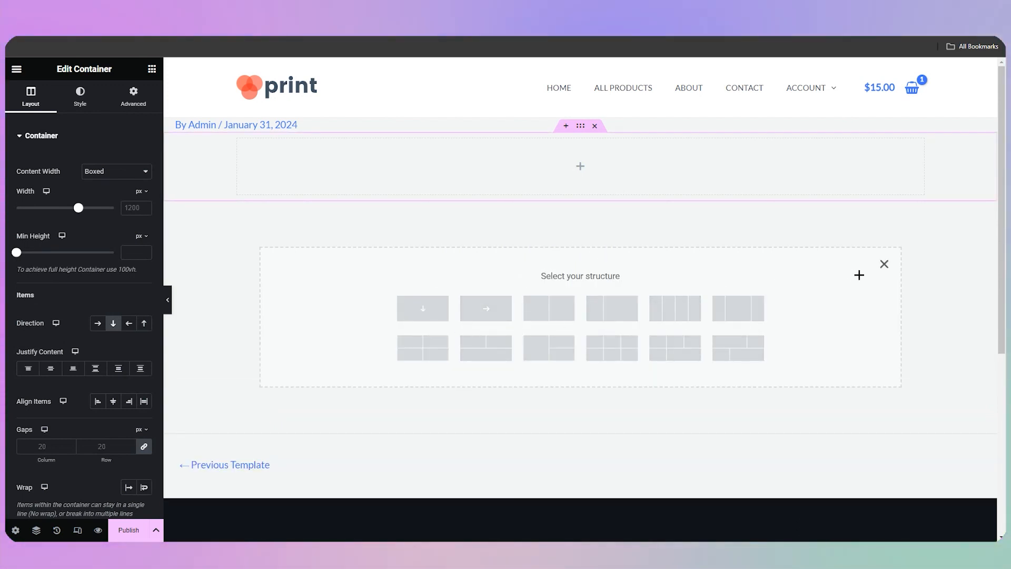
click(886, 264)
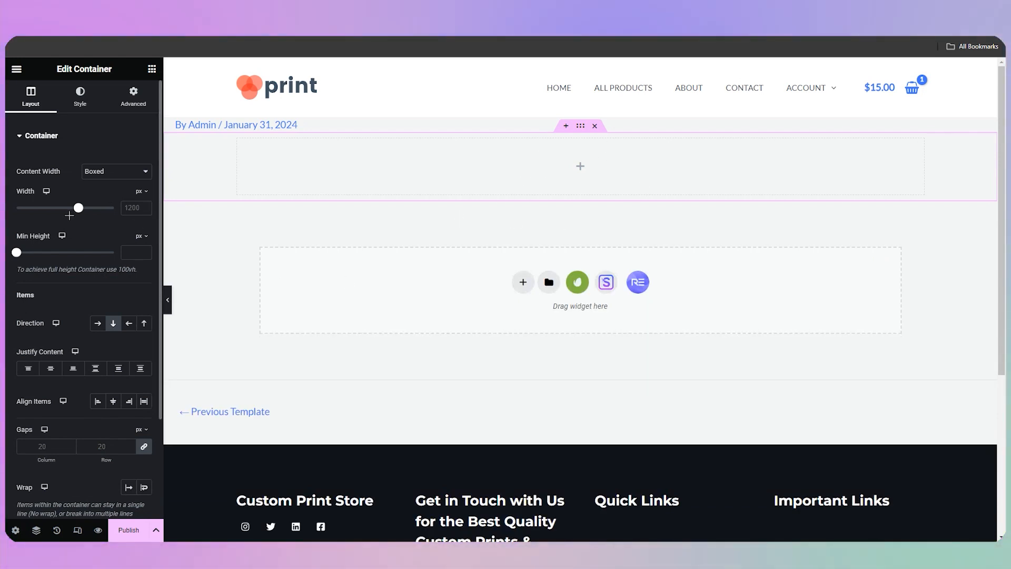
Keep the container's content width Boxed, set its width to 380 px and its minimum height to about 68 px
click(130, 208)
text(380)
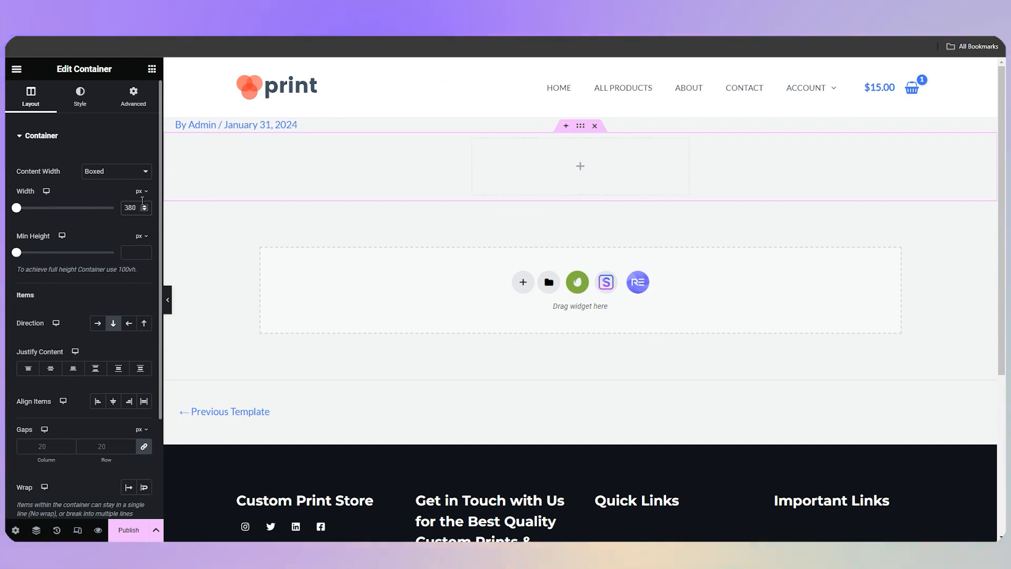
click(135, 172)
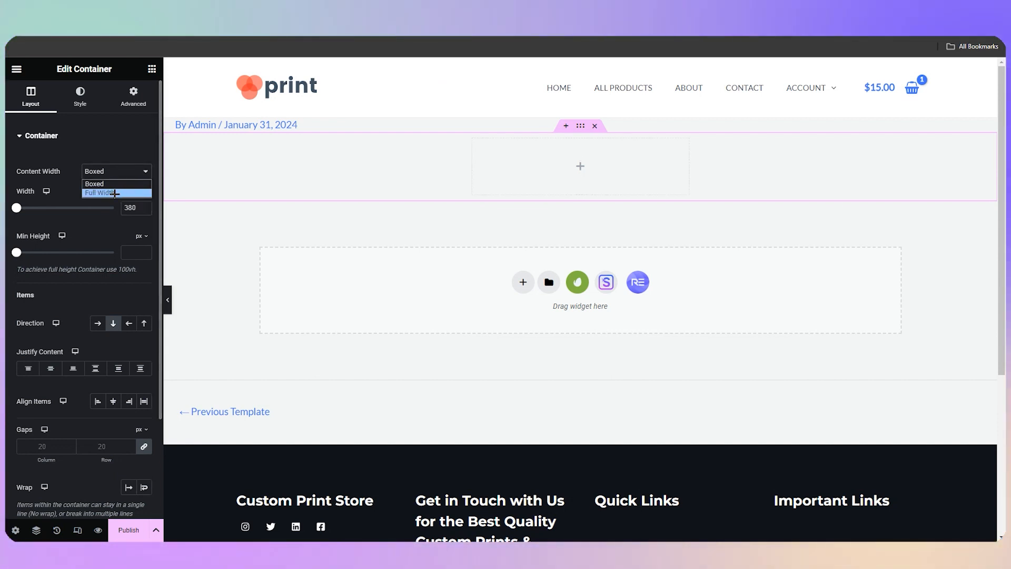
click(122, 184)
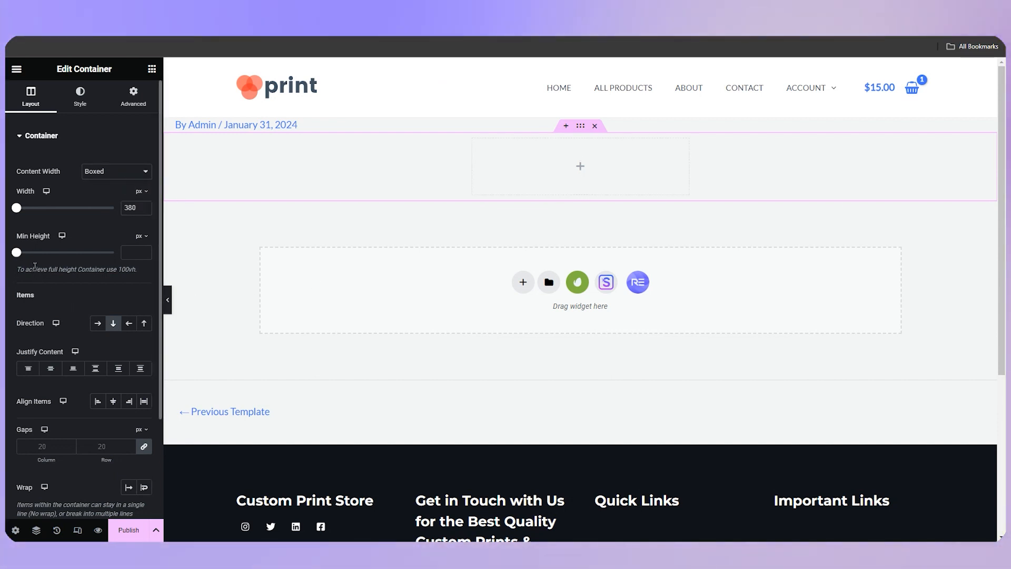
drag(16, 252, 21, 253)
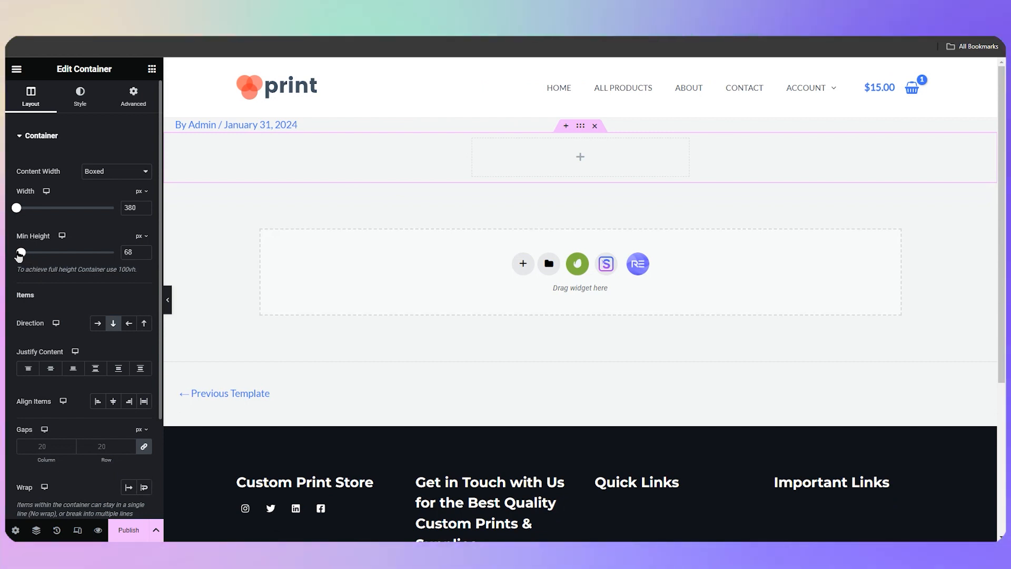
Set the container's linked column and row gaps to 0 px
scroll(78, 315, down, 2)
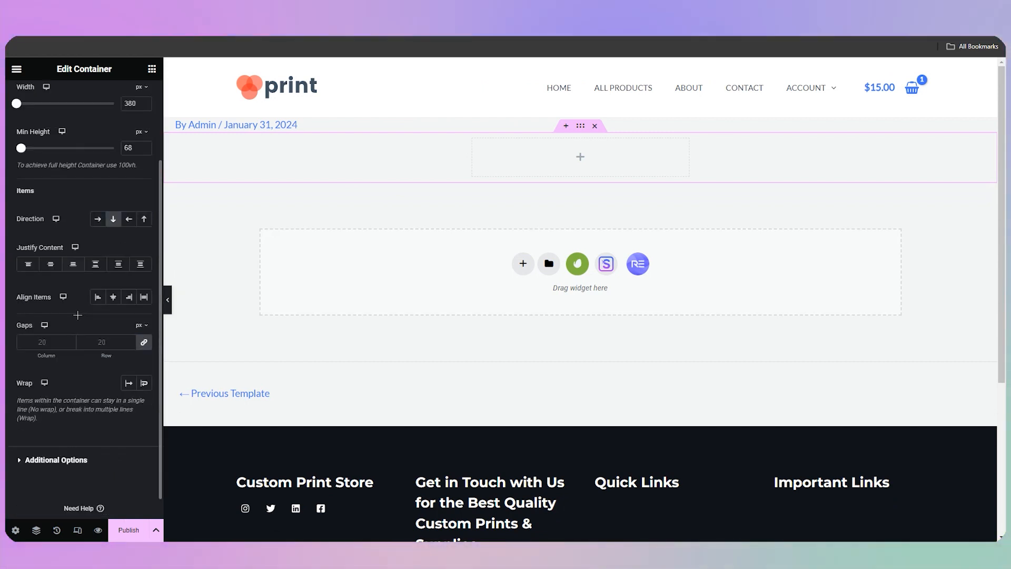
click(56, 342)
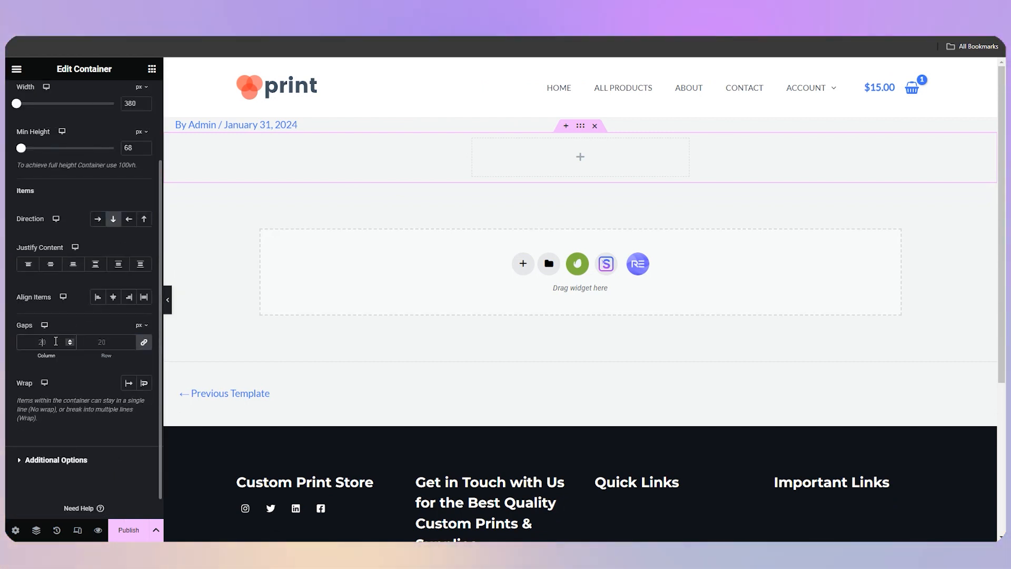
text(0)
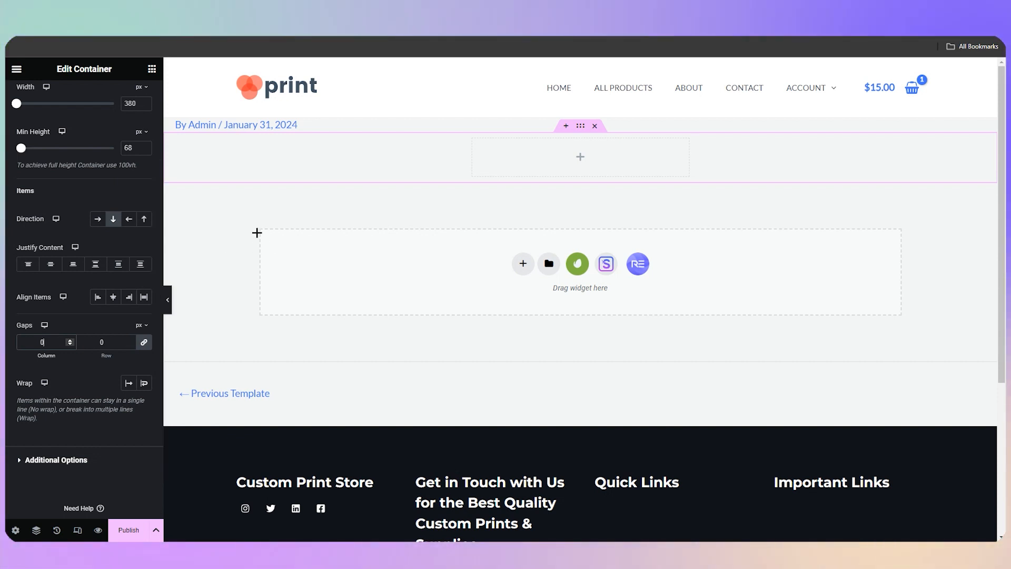
Return to the widget list and browse the available widgets
click(152, 68)
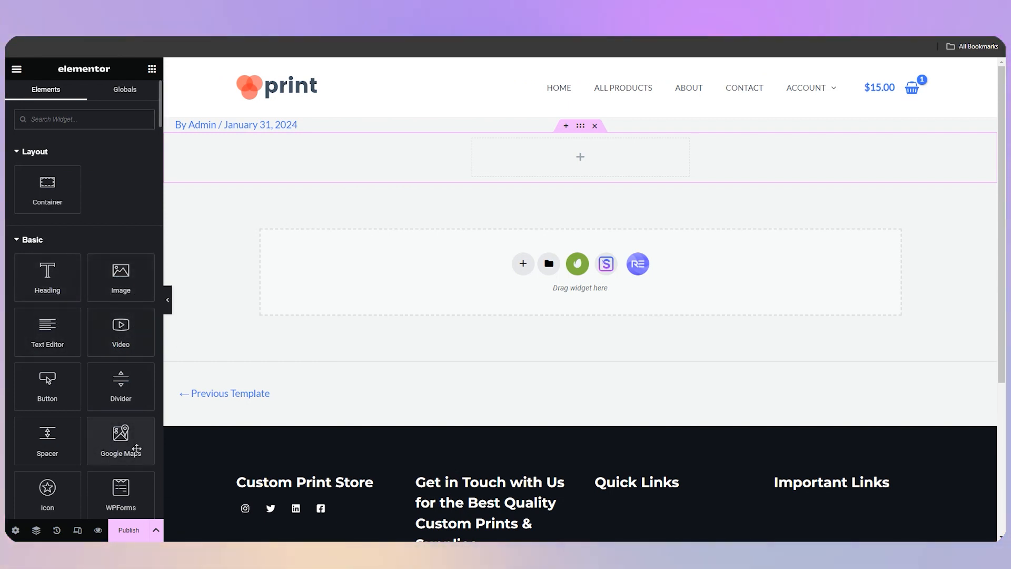
scroll(106, 448, down, 8)
scroll(113, 417, down, 2)
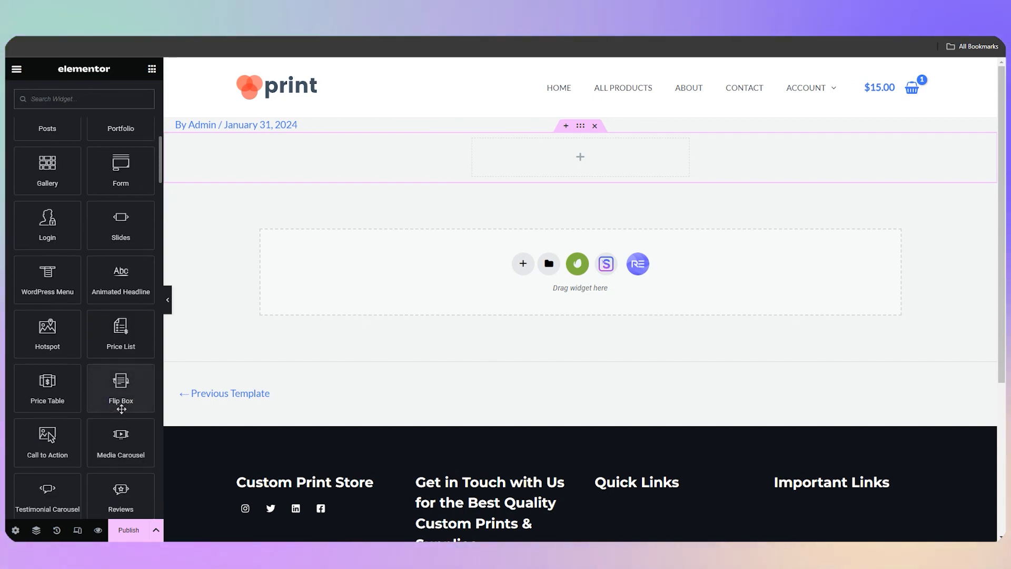
scroll(112, 369, up, 2)
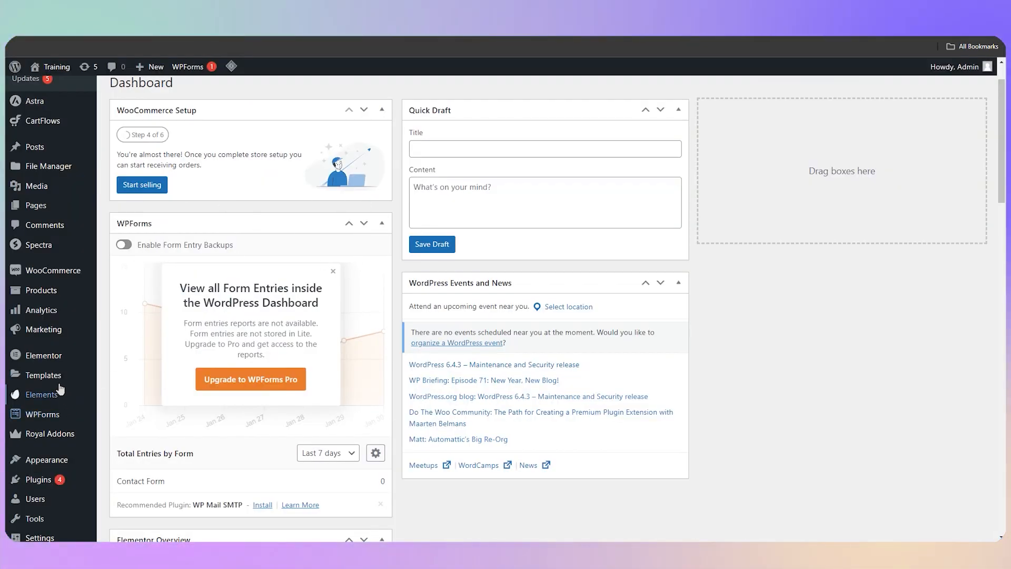
Open the saved templates in the WordPress dashboard and copy the Demo template's shortcode
mouse_move(53, 375)
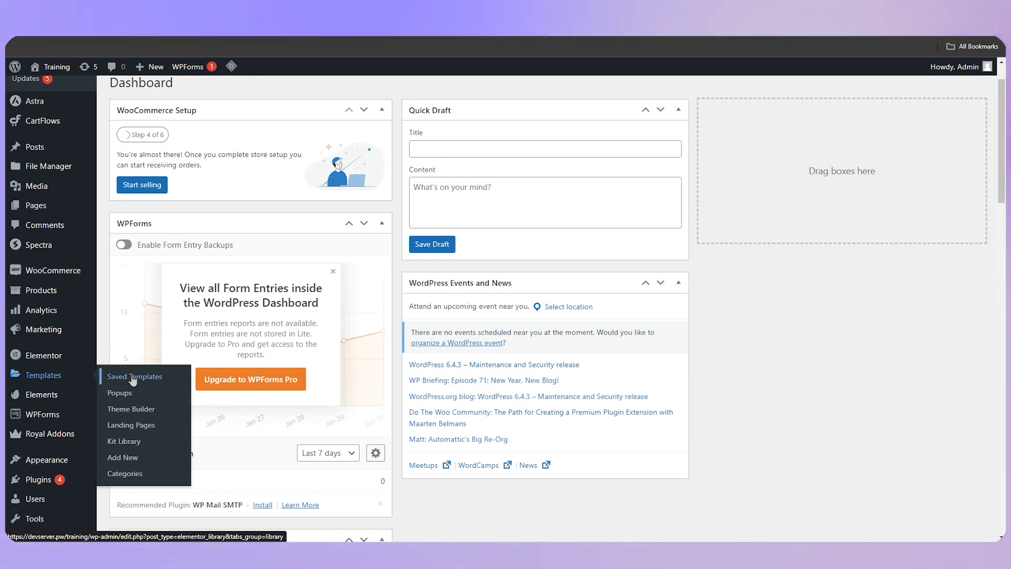
click(133, 377)
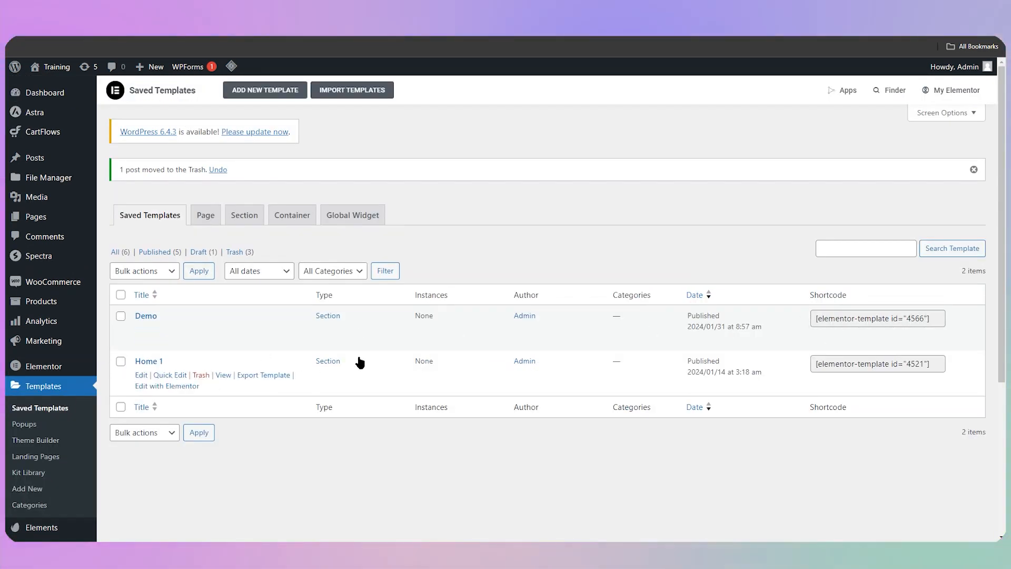
click(938, 319)
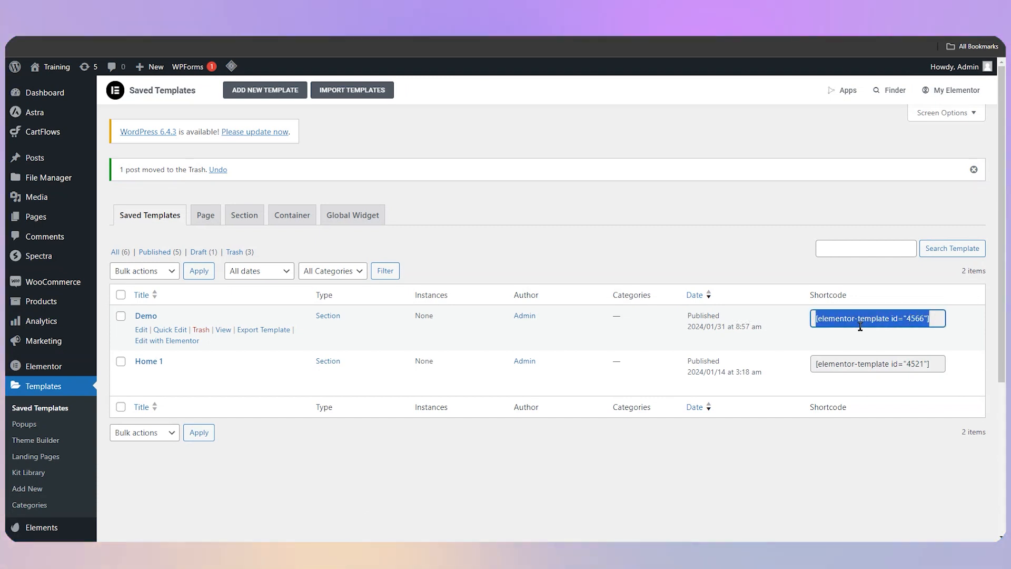
right_click(860, 322)
click(767, 331)
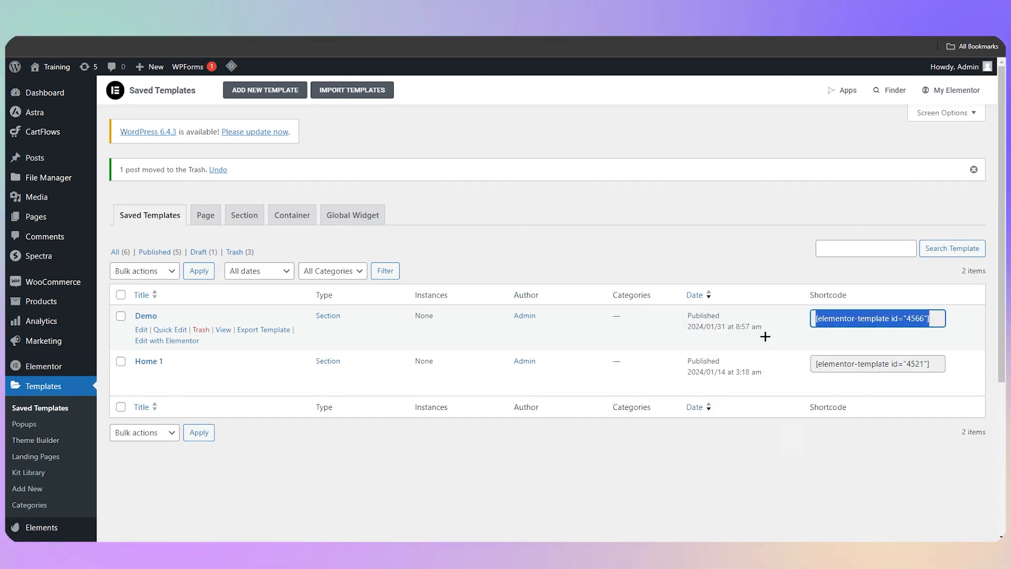
click(398, 376)
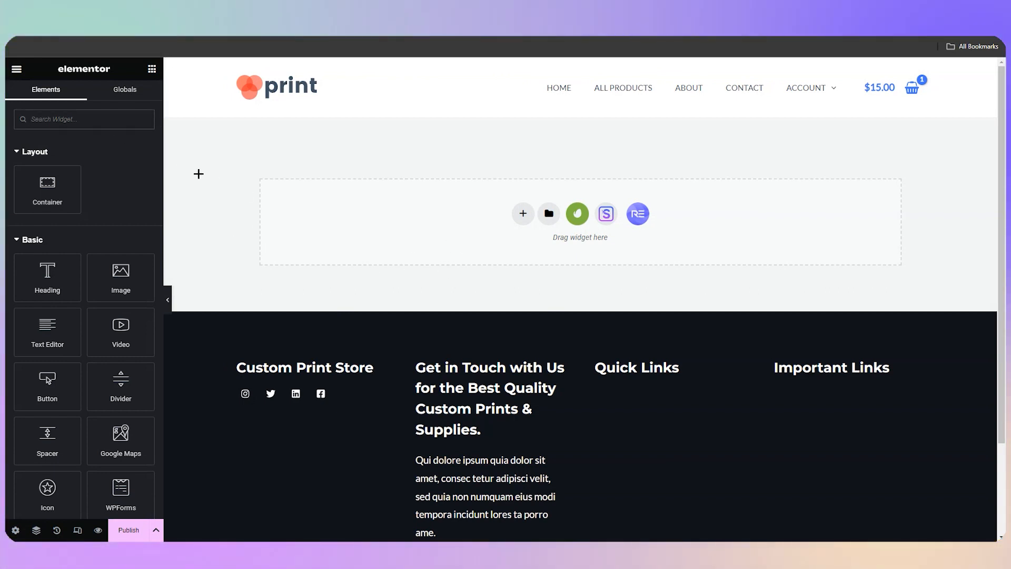
Add a Testimonial Carousel widget to the empty page and delete its second and third slides
text(test)
click(69, 209)
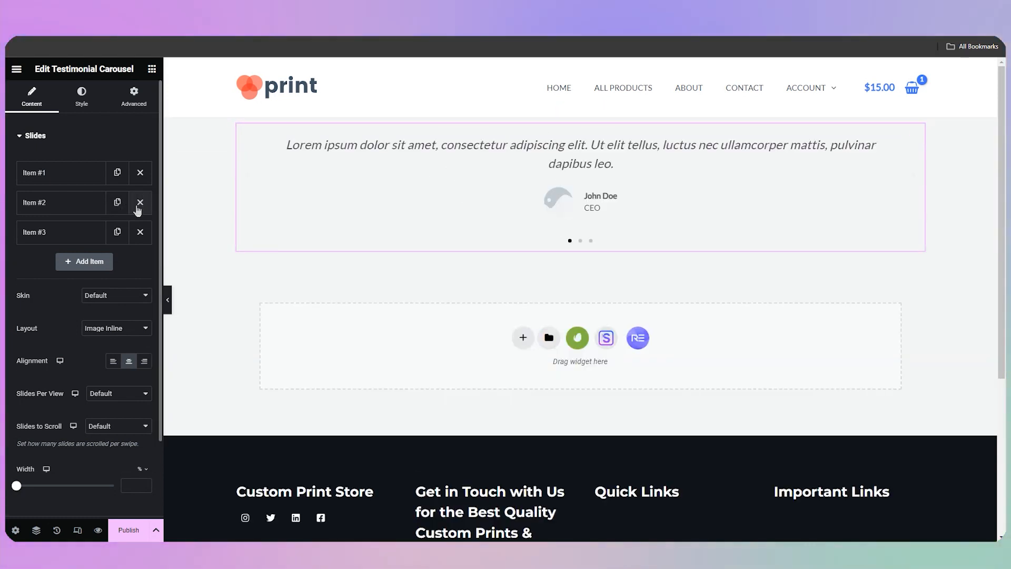
click(140, 203)
click(140, 204)
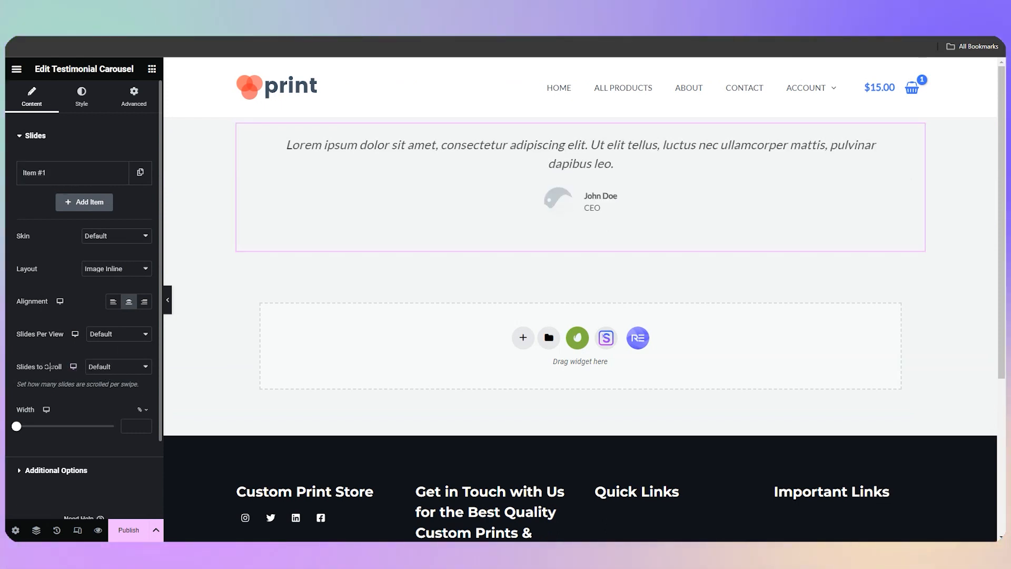
Set the carousel's Slides to Scroll to 1 and Slides Per View to 3
click(117, 367)
click(108, 381)
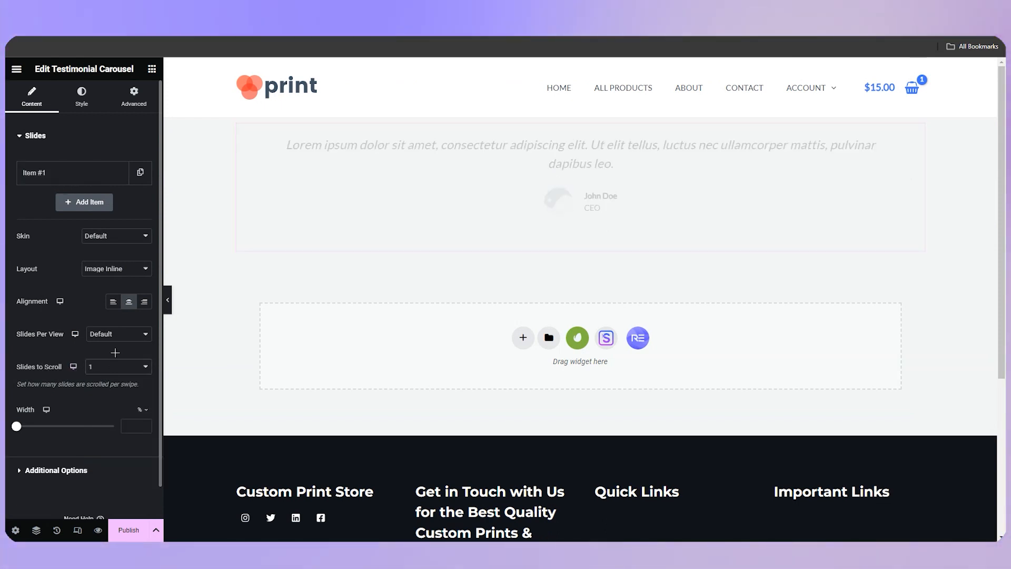
click(117, 334)
click(100, 345)
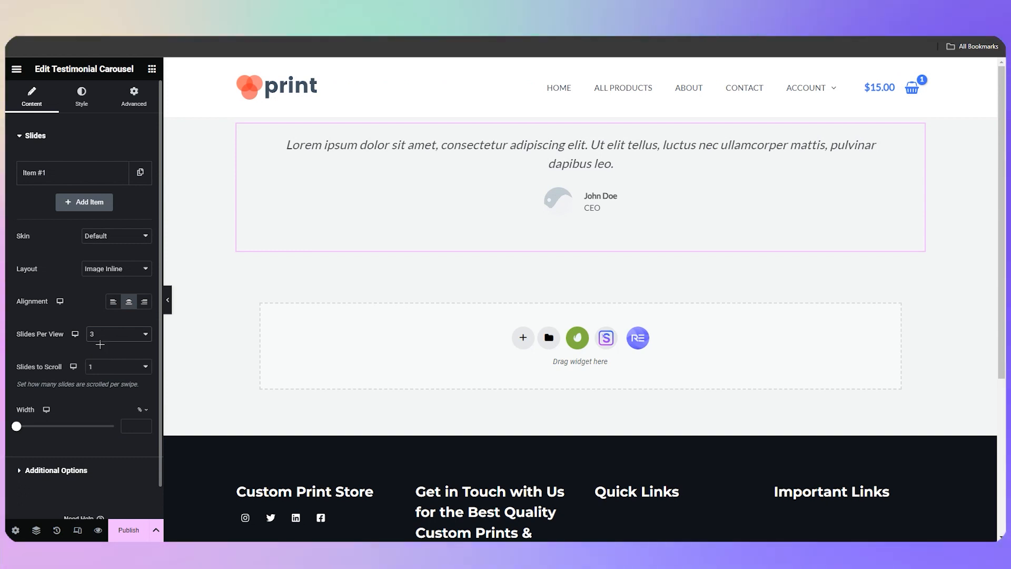
Replace the first slide's content with the shortcode [elementor-template id="4566"] and clear its image, name and title
click(59, 175)
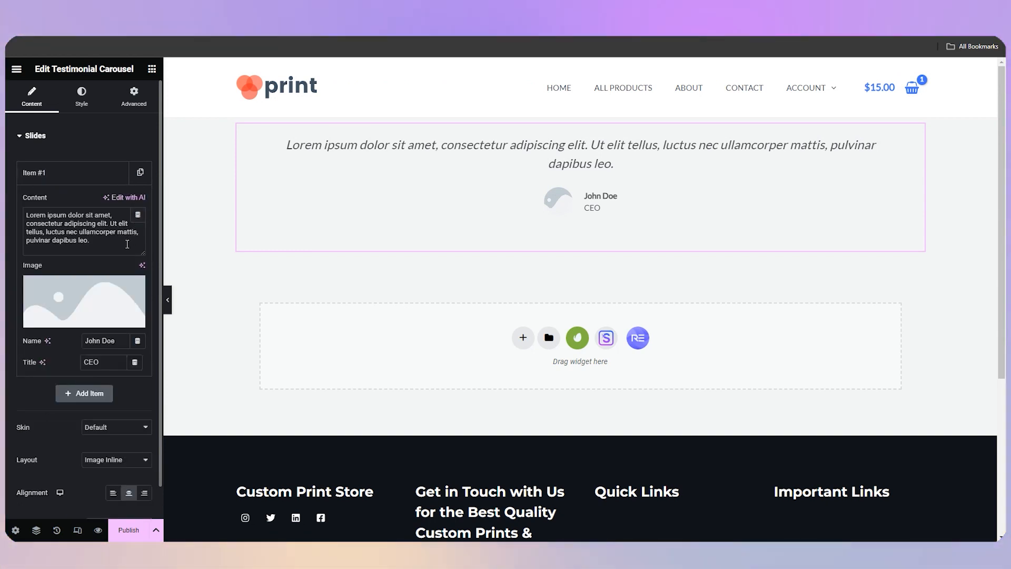
drag(91, 241, 19, 210)
key(BackSpace)
click(135, 287)
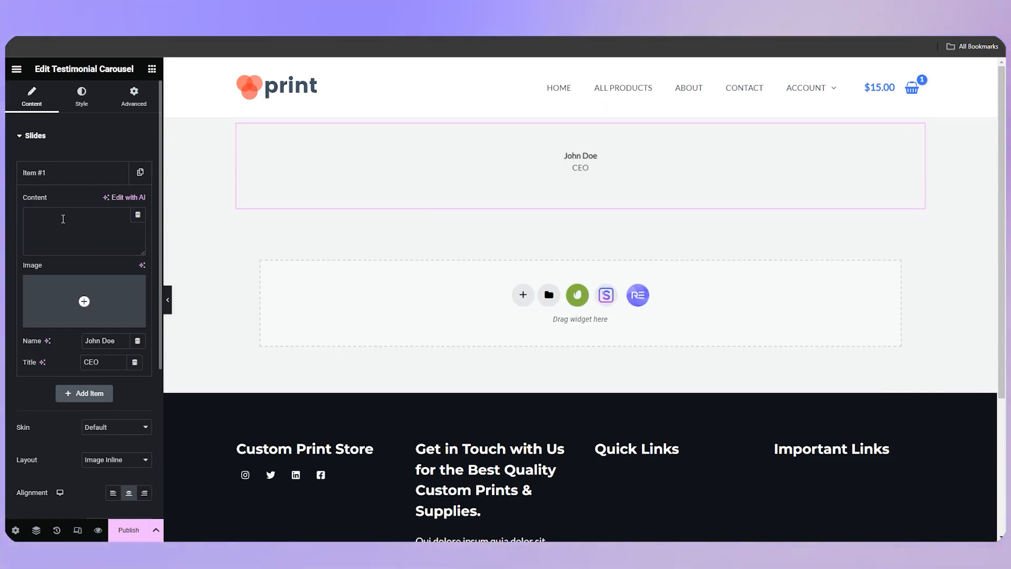
click(138, 342)
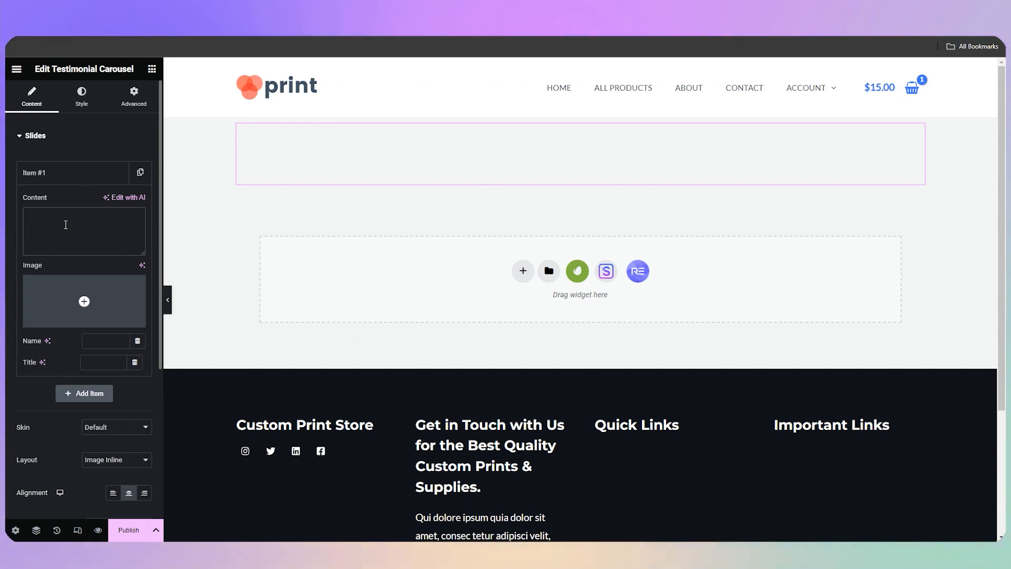
key(ctrl+v)
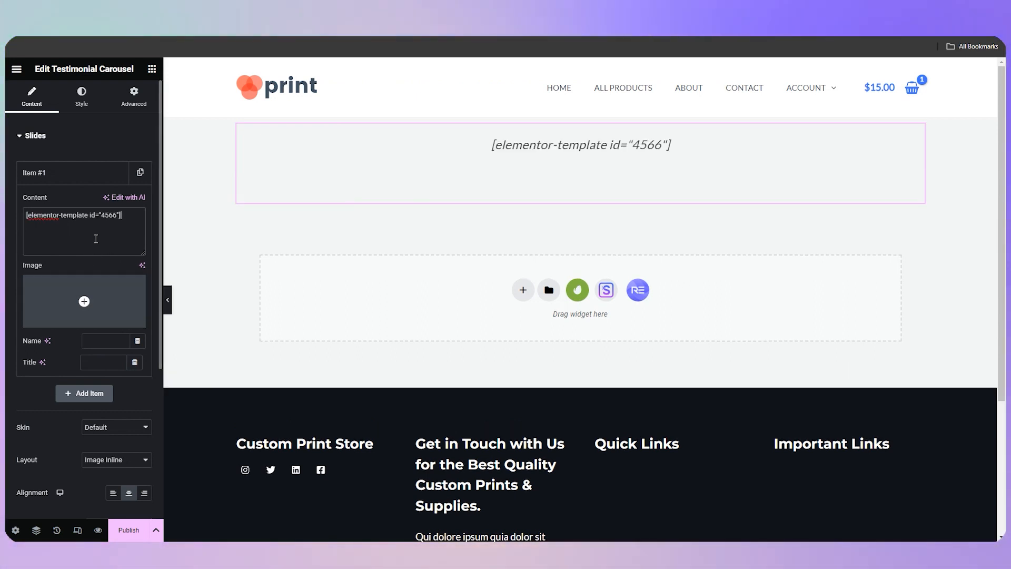
Check the save options and publish the page with the carousel
click(156, 531)
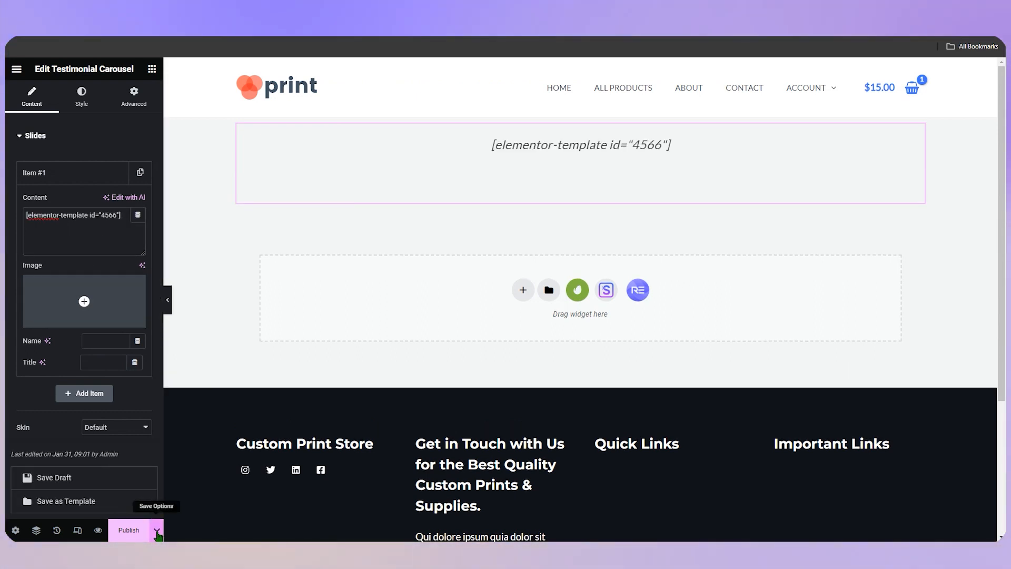
click(155, 531)
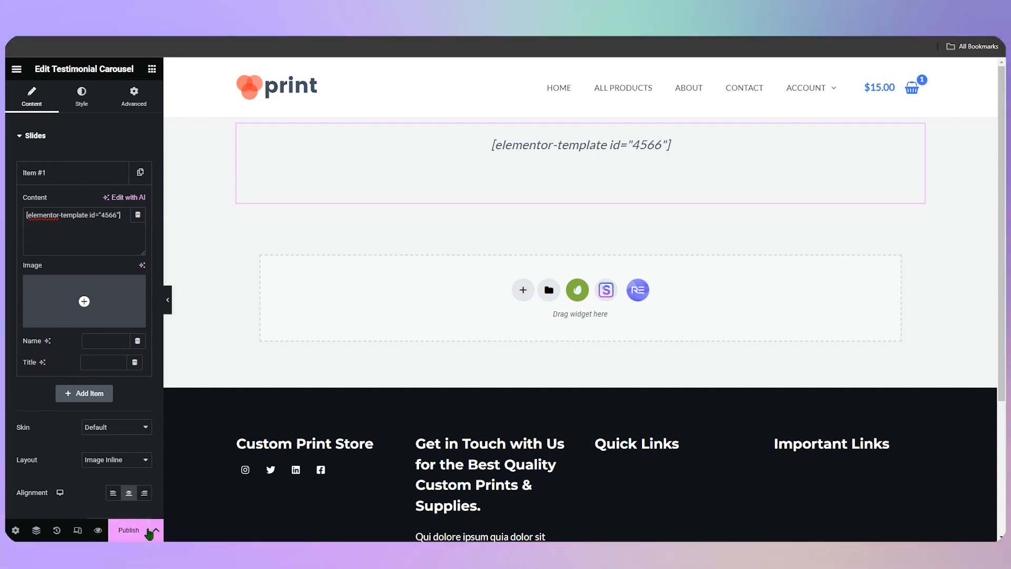
click(128, 530)
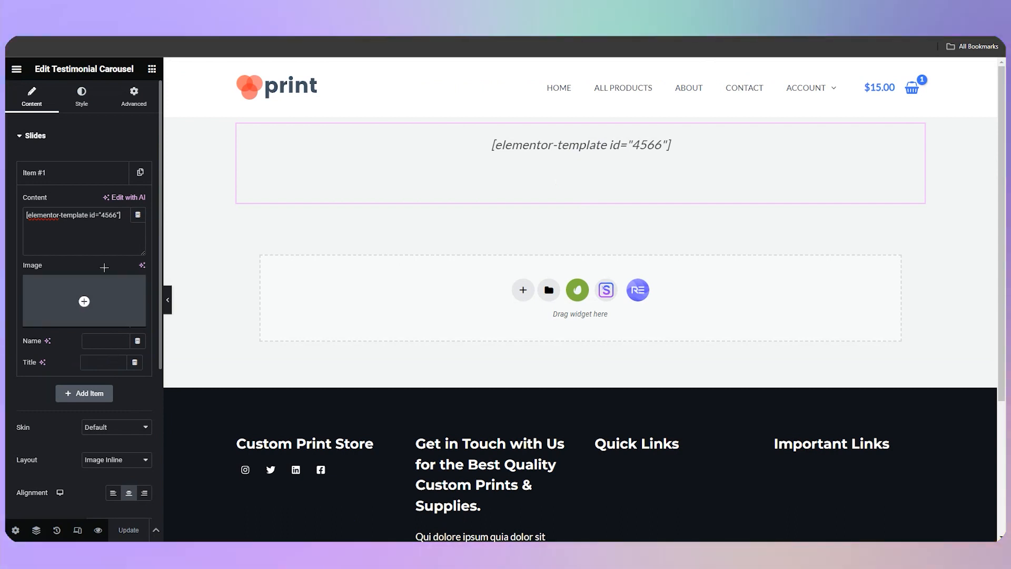
Duplicate the shortcode slide twice so the carousel has three identical slides
click(140, 172)
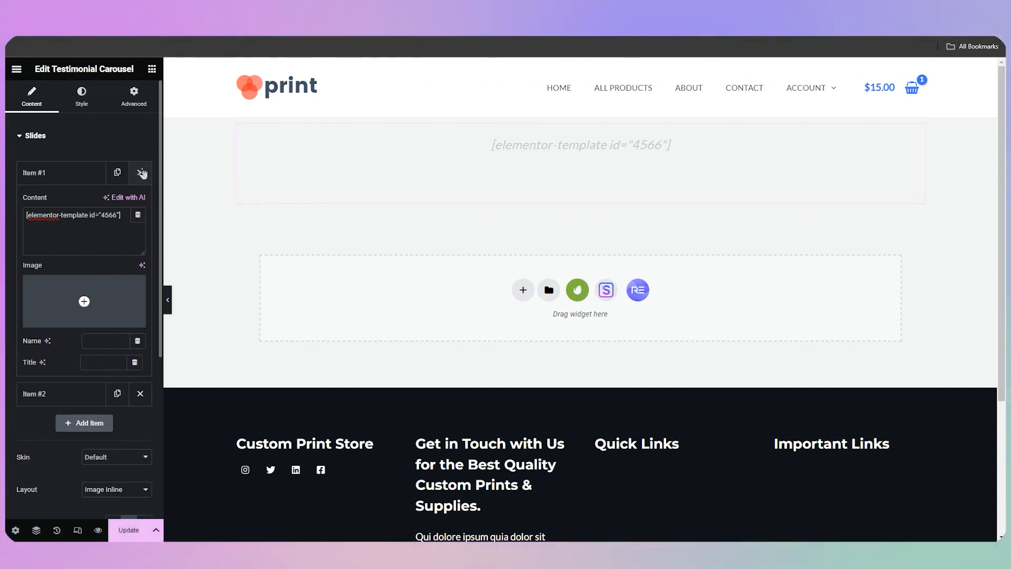
click(88, 173)
click(126, 201)
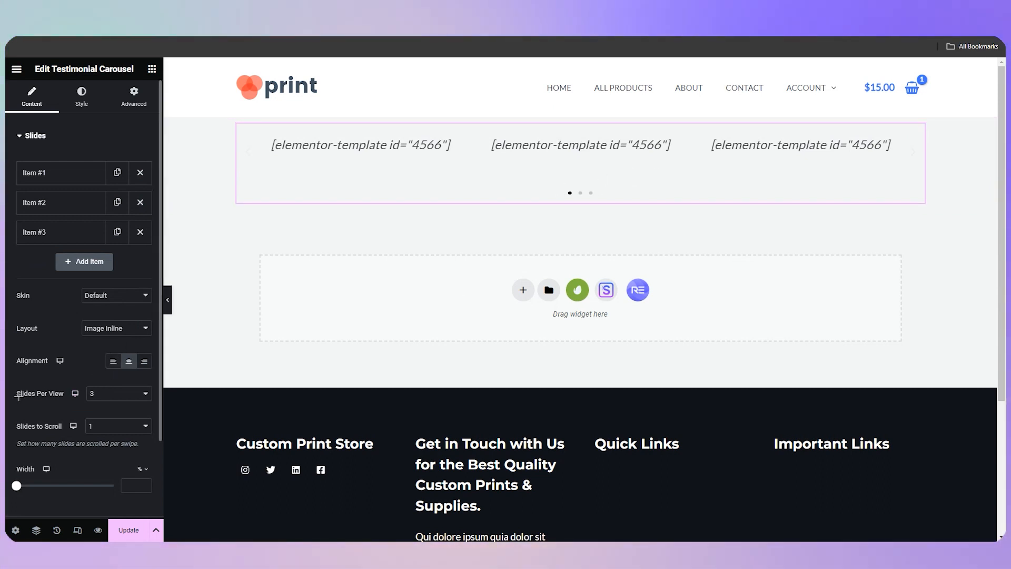
Review the Slides Per View and Slides to Scroll settings and update the published page
drag(28, 393, 64, 394)
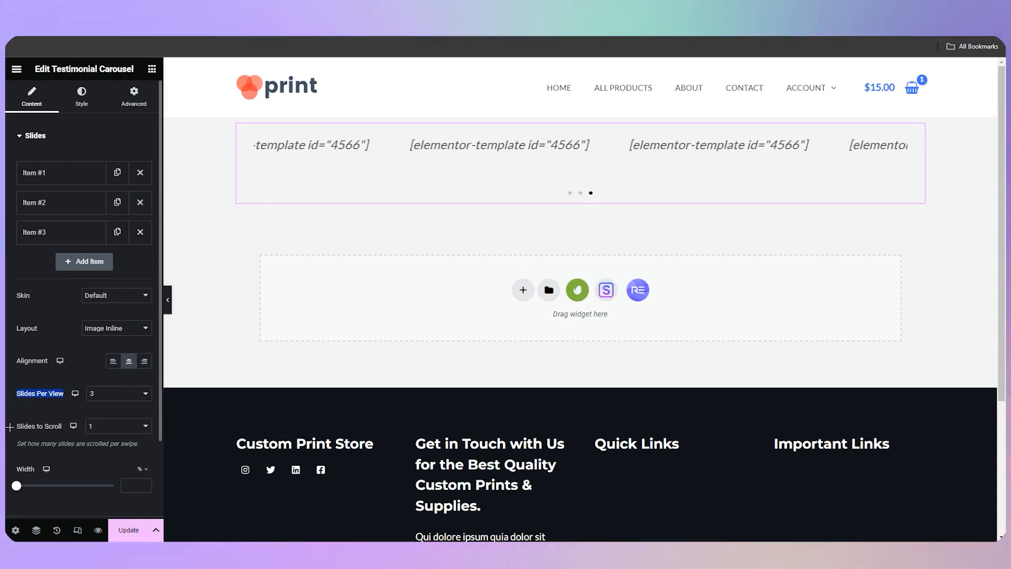
drag(38, 426, 139, 438)
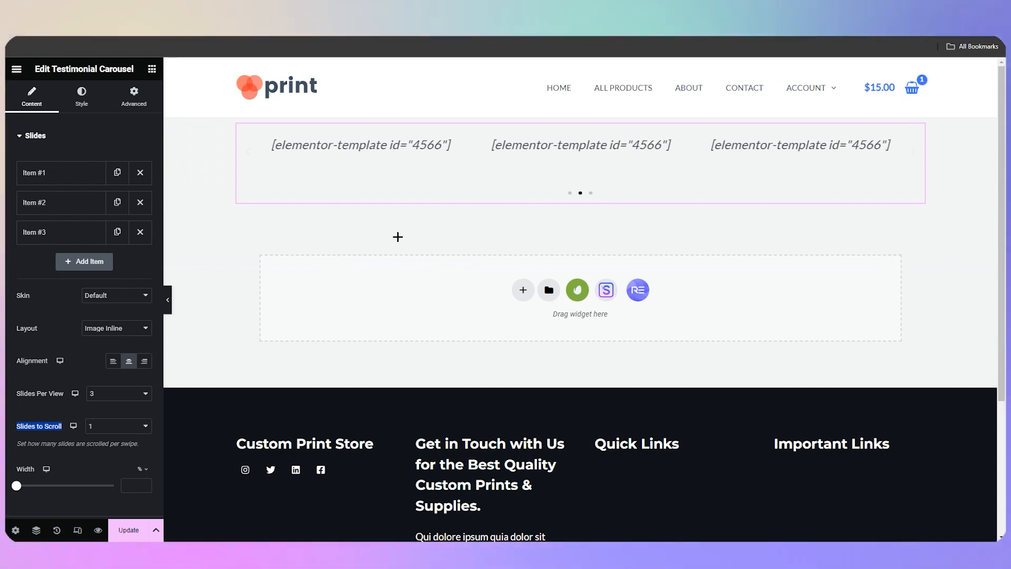
click(129, 530)
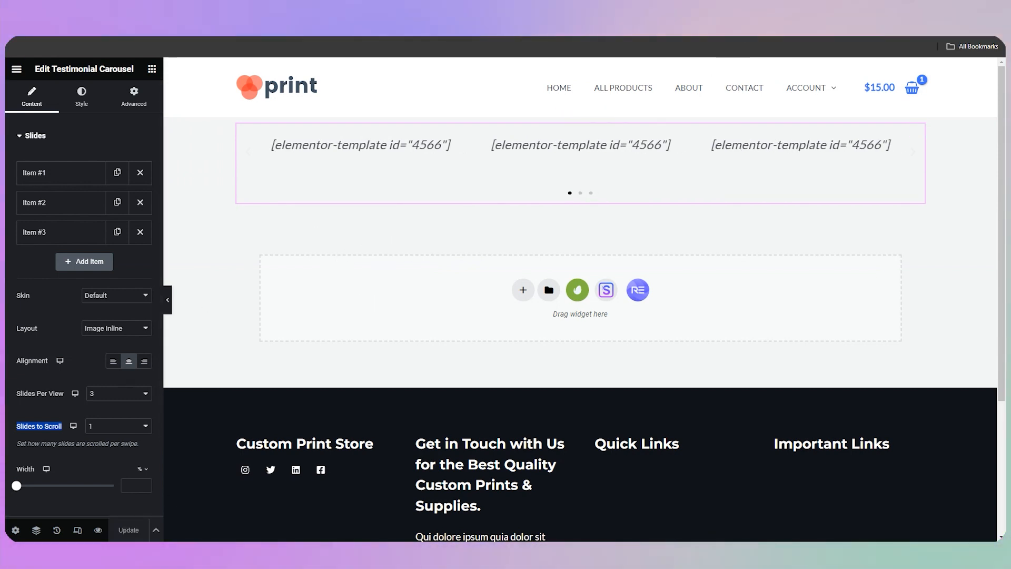